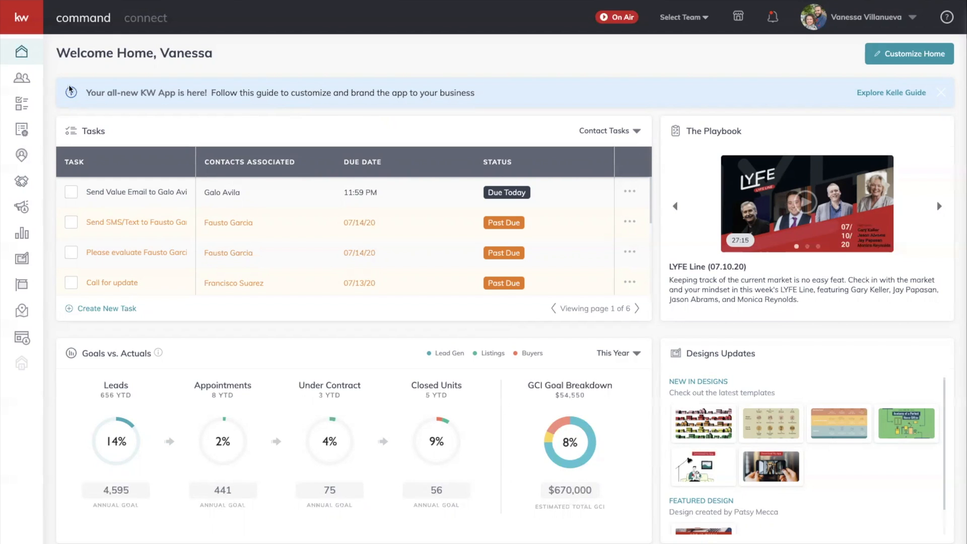
# - Open the listing opportunity in the Clear to Close stage of the Under Contract listings pipeline
pyautogui.scroll(-1, 56, 87)
pyautogui.scroll(1, 43, 88)
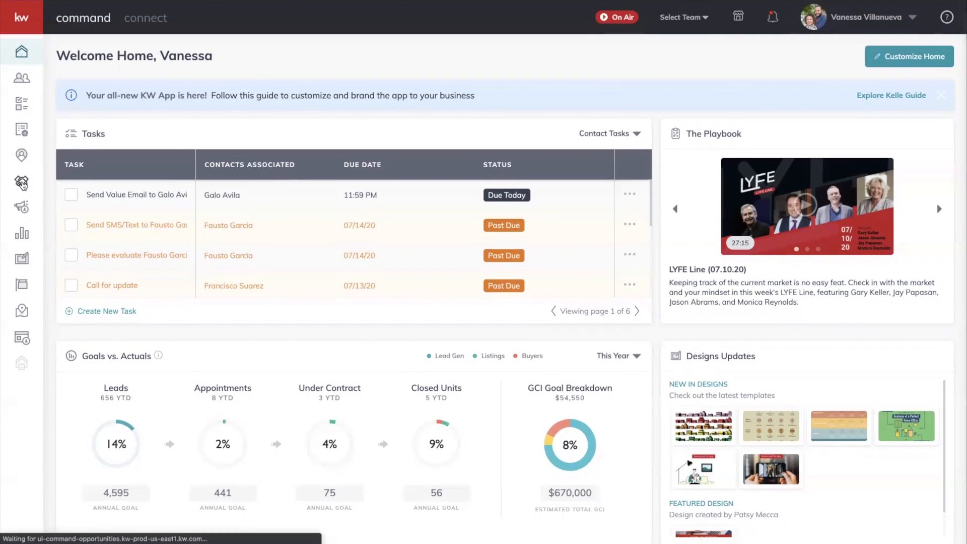
pyautogui.click(22, 185)
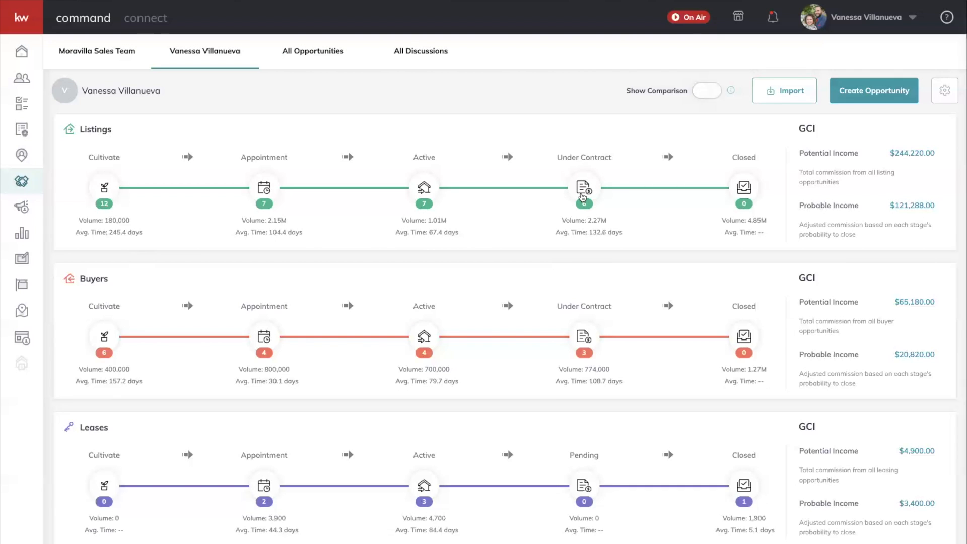
pyautogui.click(583, 192)
pyautogui.hscroll(10, 561, 220)
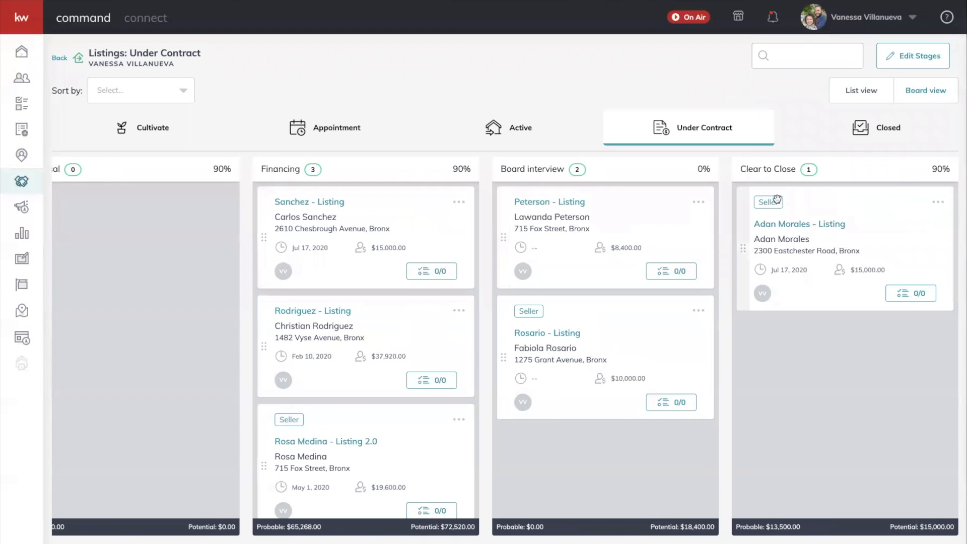
pyautogui.click(792, 224)
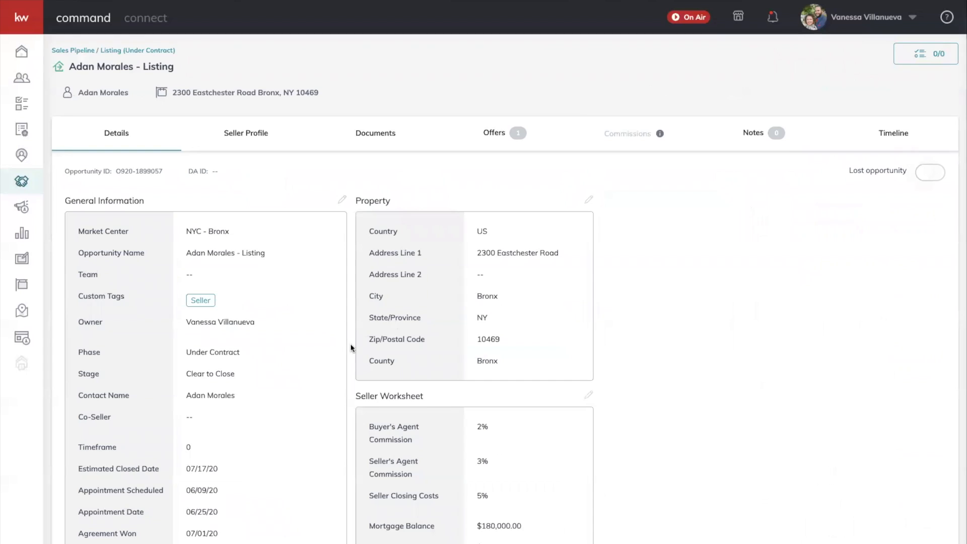
# - Review the listing's details, open its general information for editing and check the available opportunity phases
pyautogui.scroll(-4, 351, 347)
pyautogui.scroll(4, 351, 347)
pyautogui.scroll(-4, 199, 191)
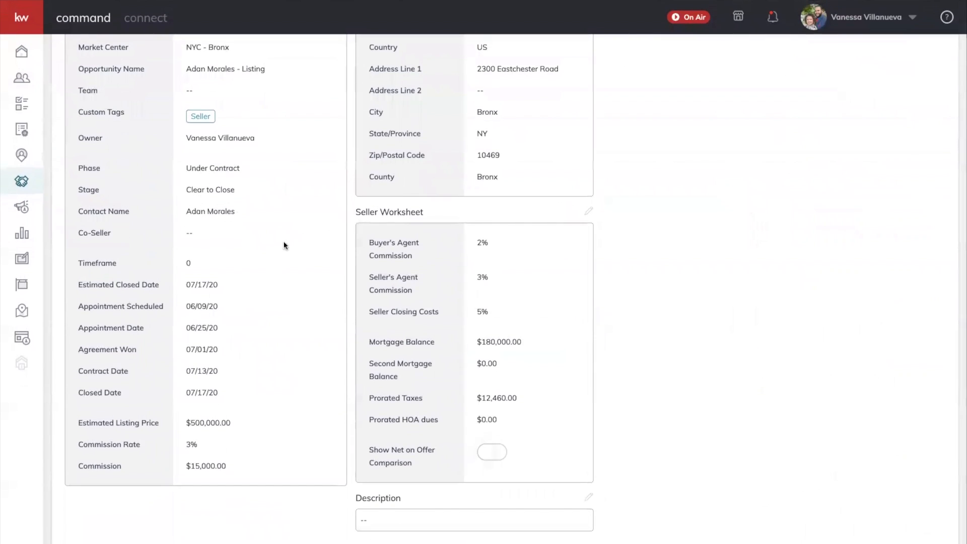
pyautogui.scroll(2, 280, 246)
pyautogui.scroll(3, 280, 245)
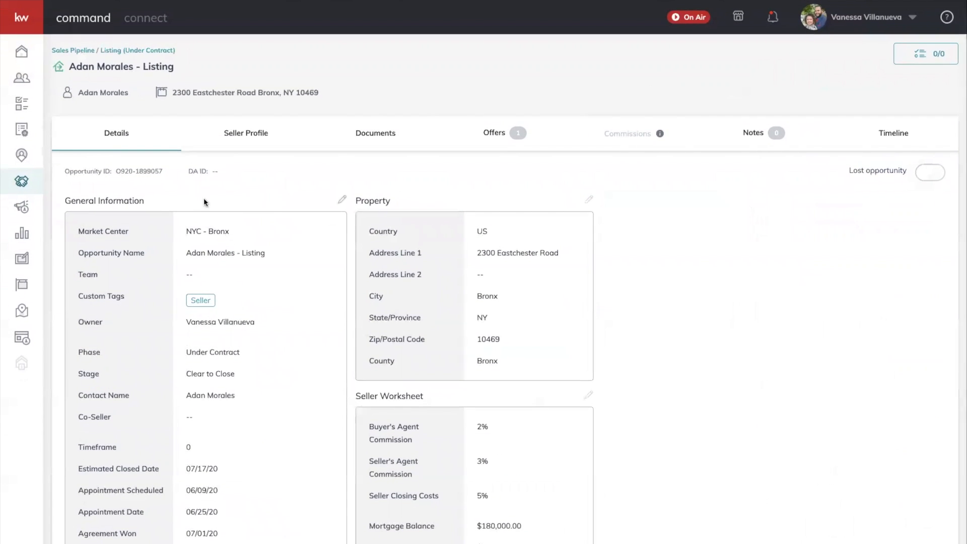
pyautogui.click(342, 199)
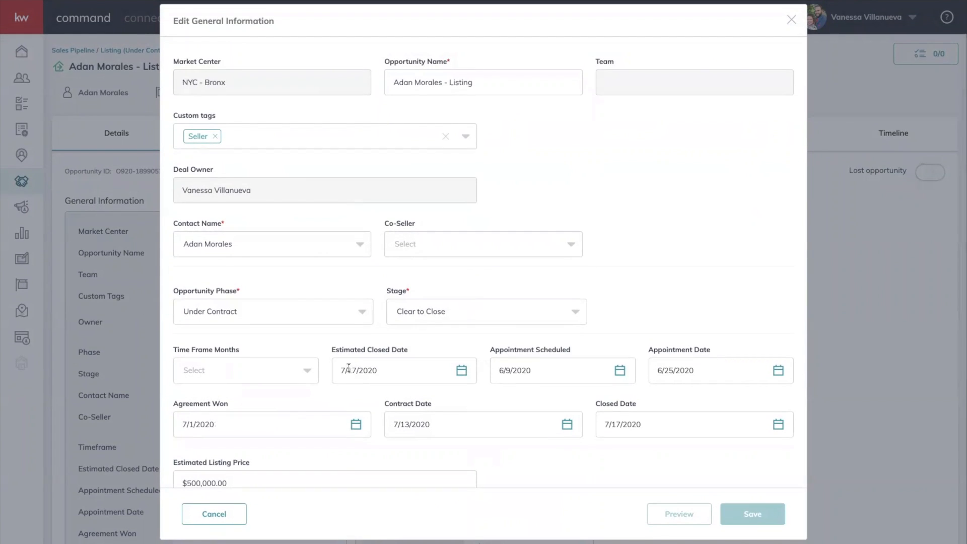
pyautogui.click(245, 313)
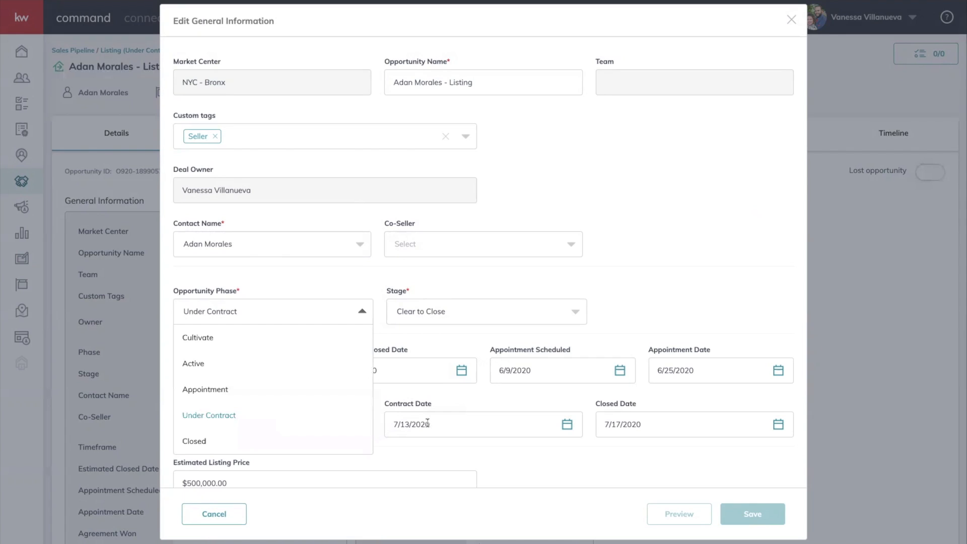
pyautogui.click(439, 448)
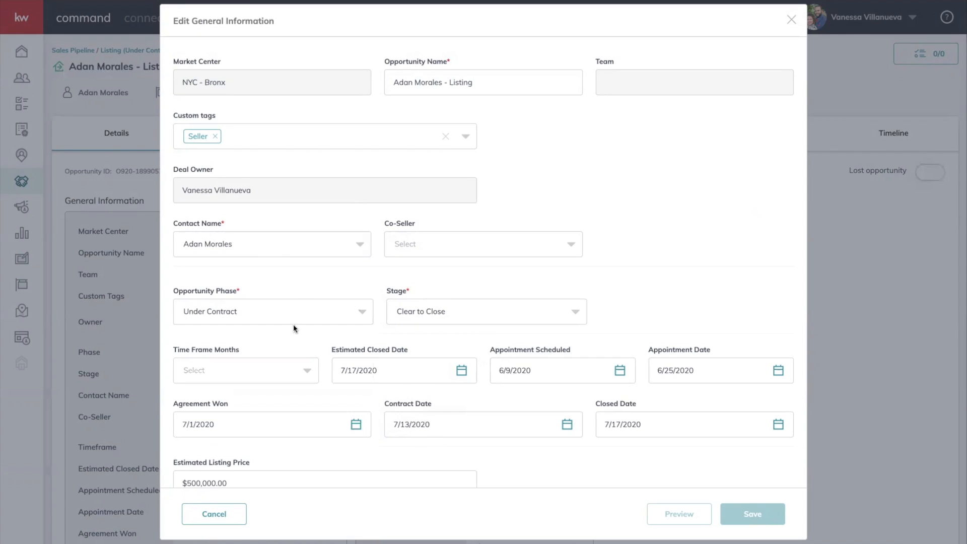
# - Check the Under Contract stage options and the phase options, and close the general information without saving
pyautogui.click(488, 314)
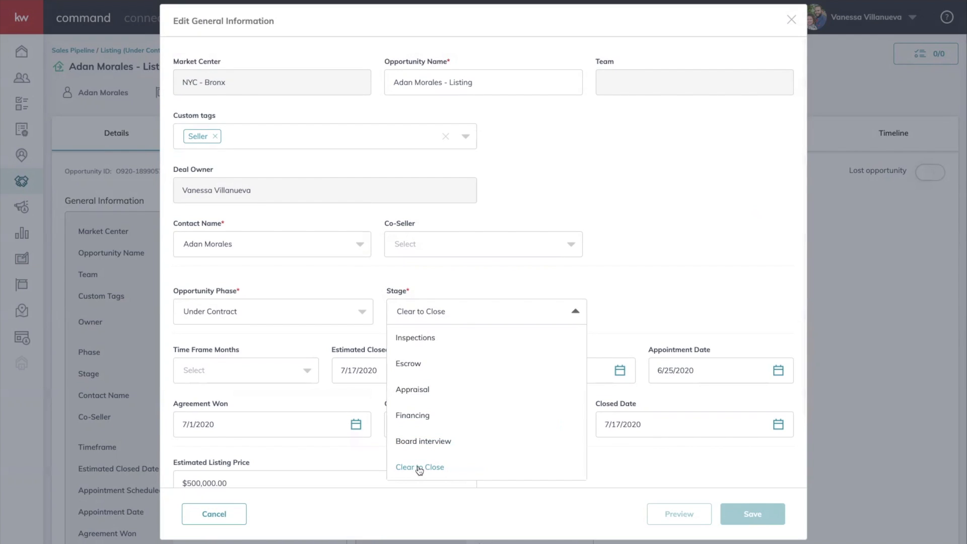
pyautogui.click(333, 449)
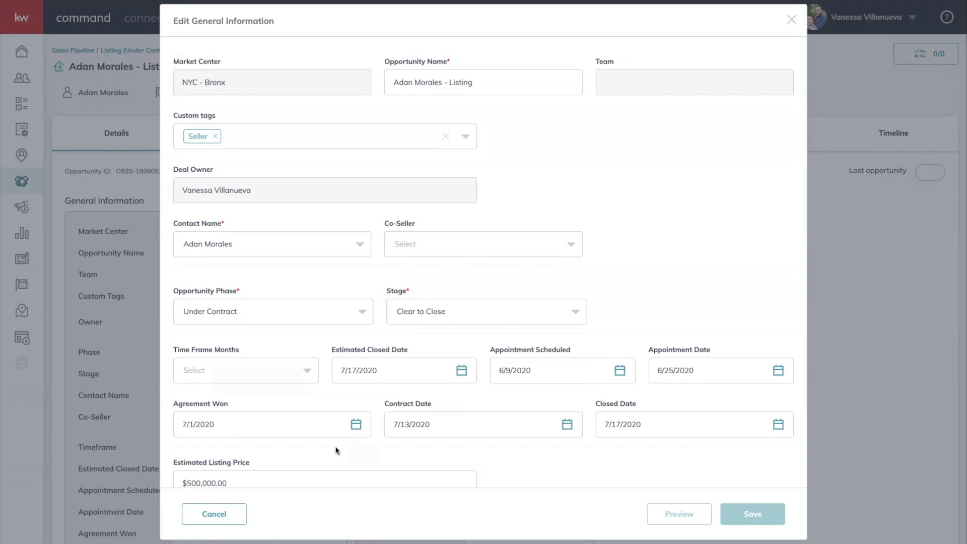
pyautogui.click(296, 311)
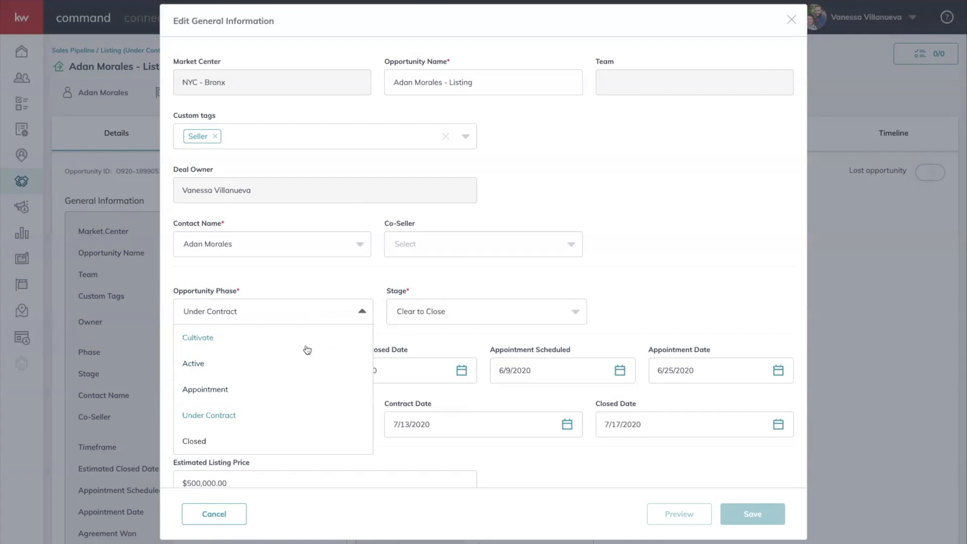
pyautogui.click(671, 278)
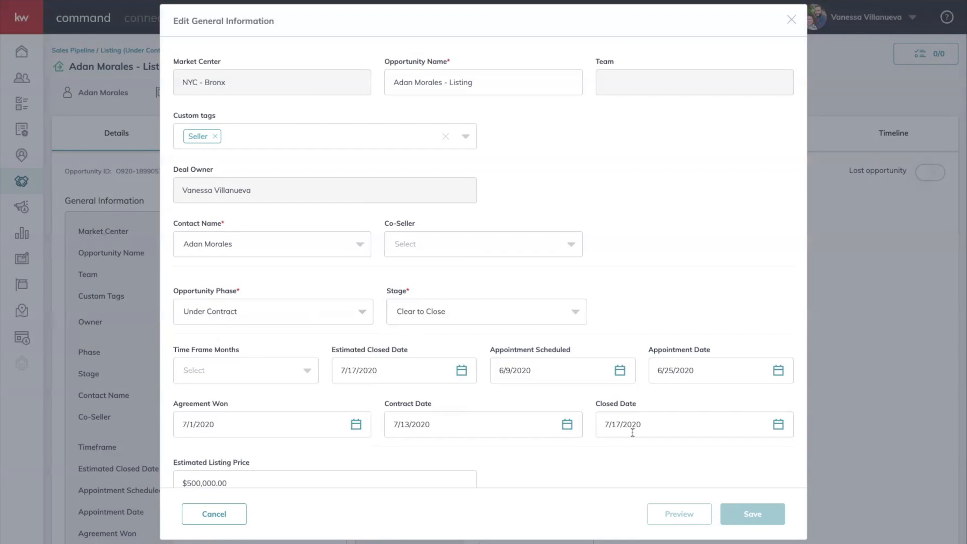
pyautogui.scroll(-3, 632, 431)
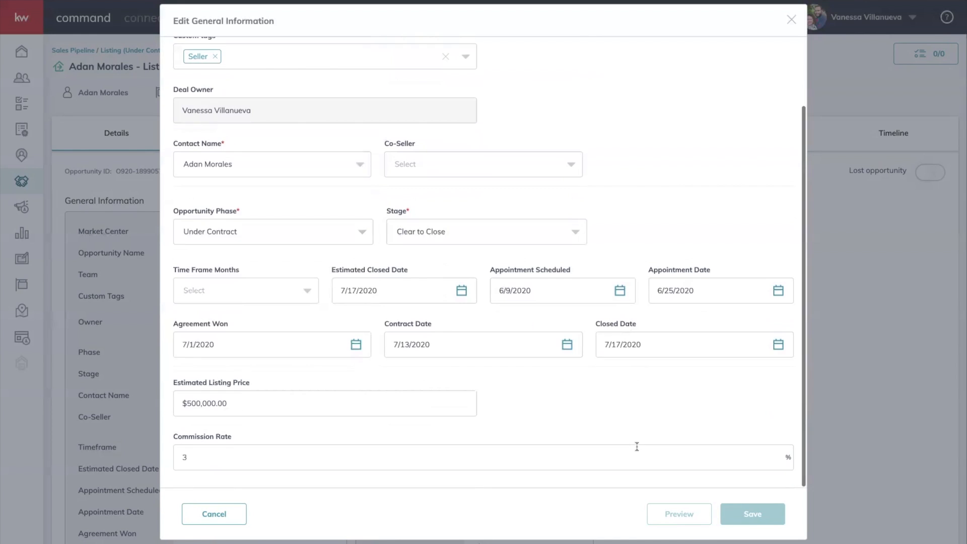
pyautogui.click(216, 514)
# - Check the listing's offers, and return to its details to review the general information and dates
pyautogui.scroll(-2, 238, 437)
pyautogui.scroll(3, 238, 437)
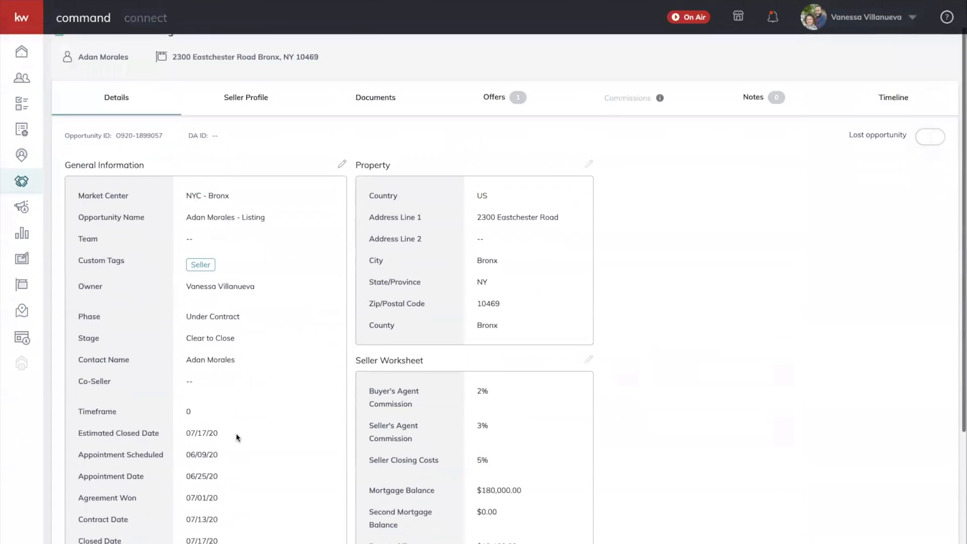
pyautogui.scroll(-1, 308, 260)
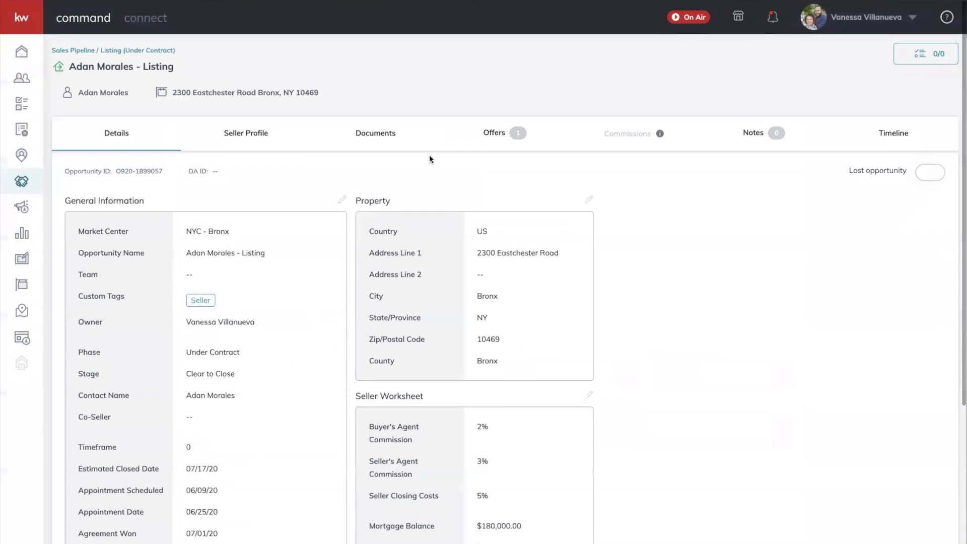
pyautogui.click(493, 133)
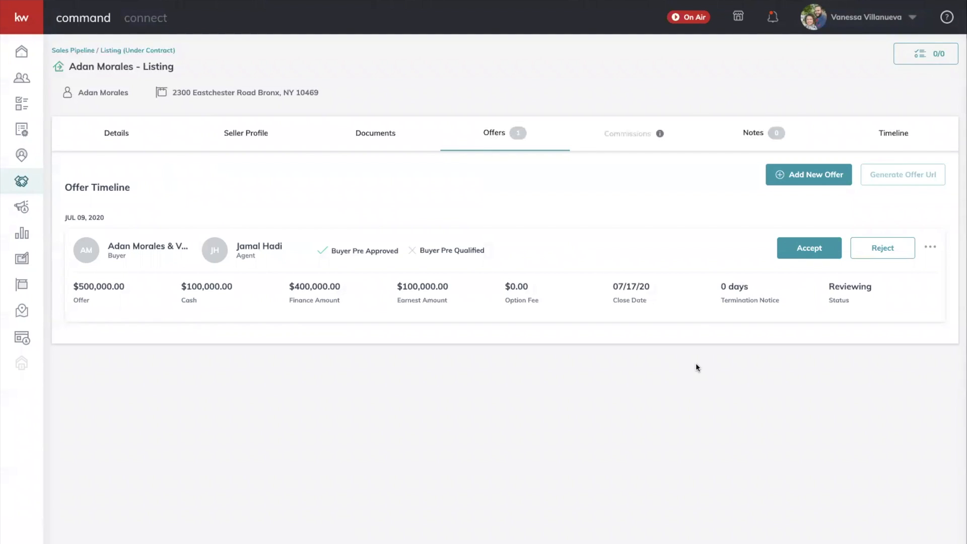
pyautogui.click(243, 134)
pyautogui.click(126, 139)
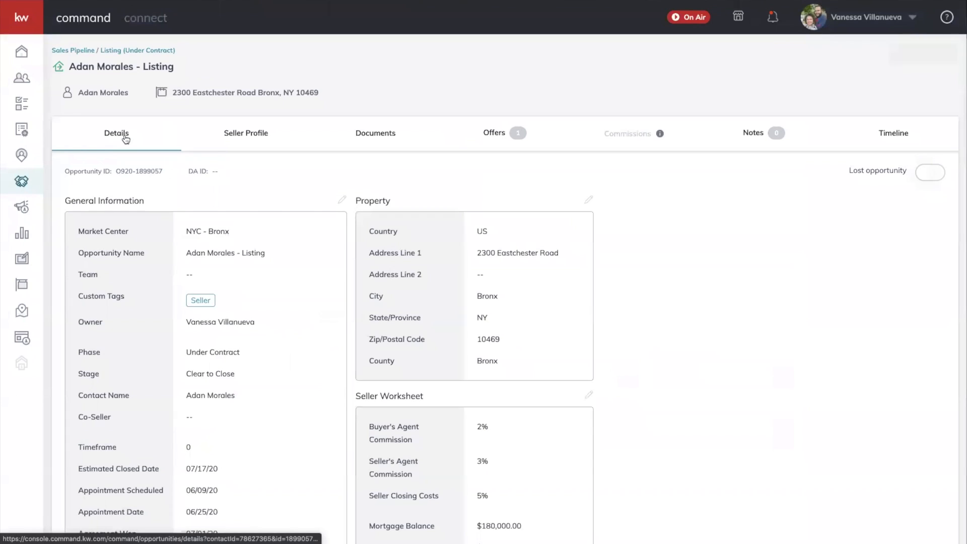
pyautogui.scroll(-2, 299, 320)
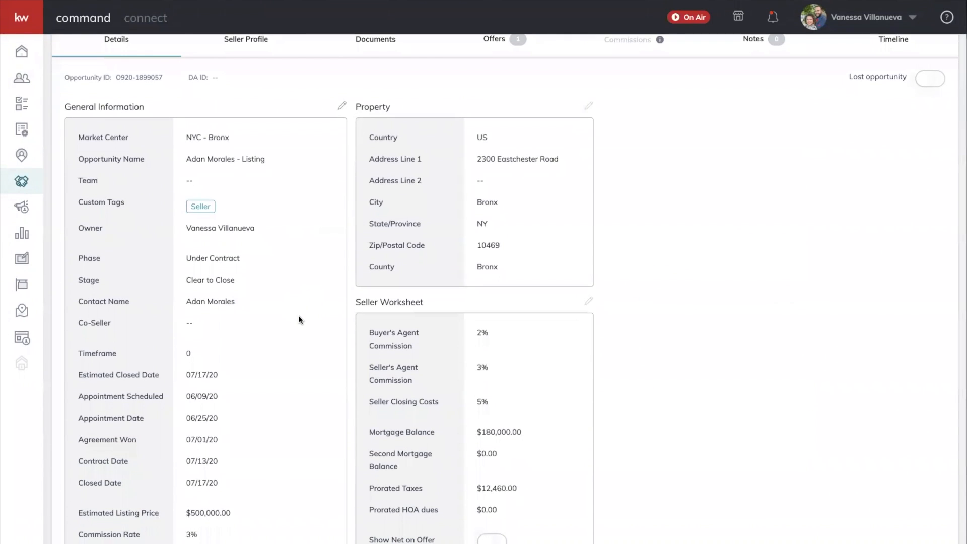
pyautogui.scroll(-1, 299, 320)
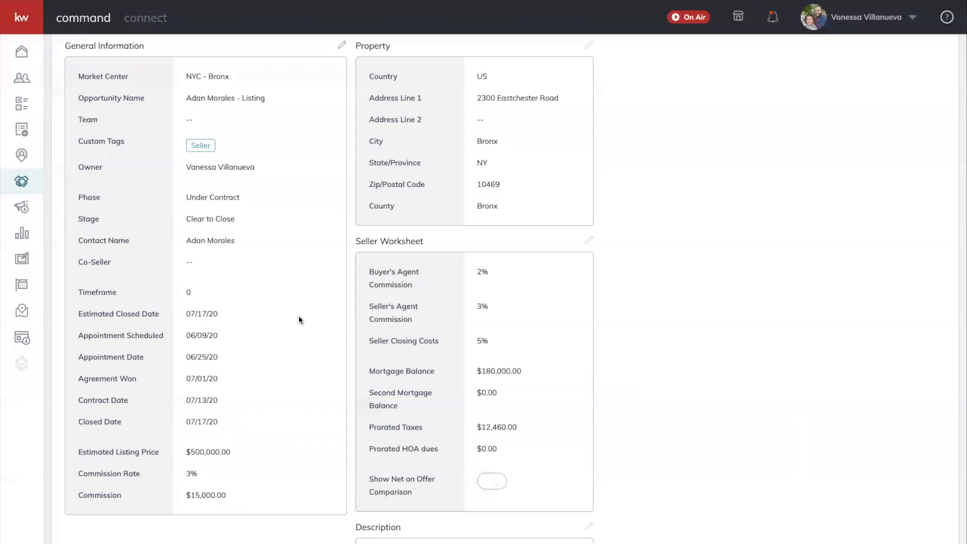
pyautogui.scroll(3, 299, 320)
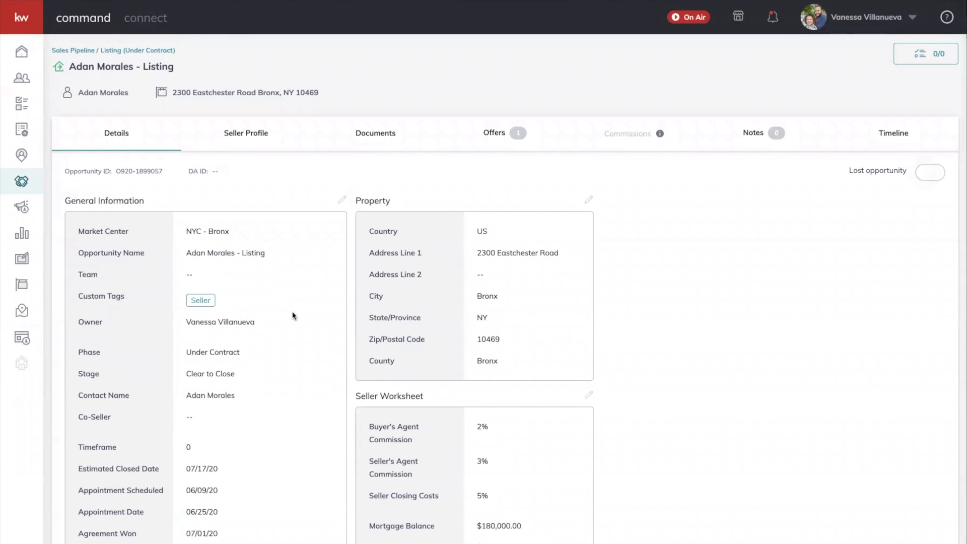
# - Open the listing's property information for editing and save it with the existing address
pyautogui.click(588, 199)
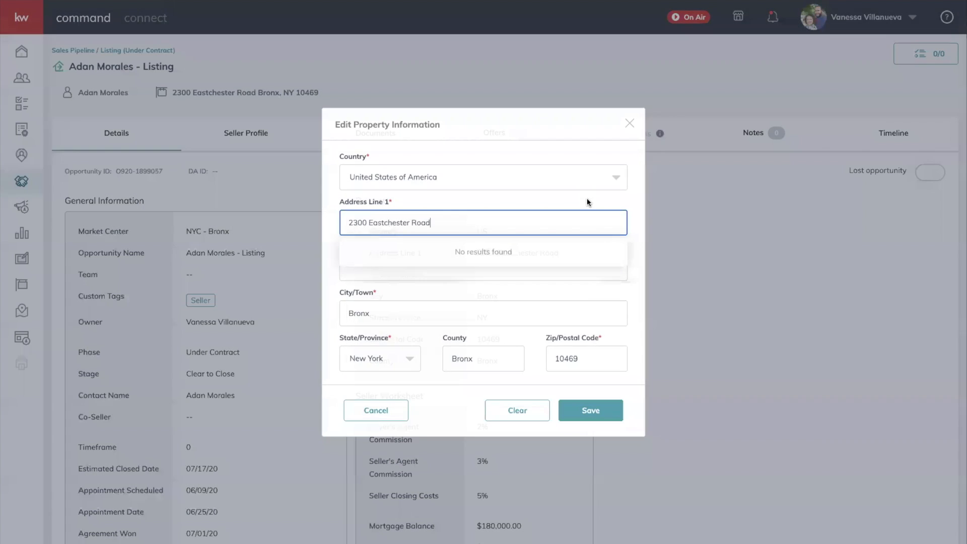
pyautogui.click(498, 197)
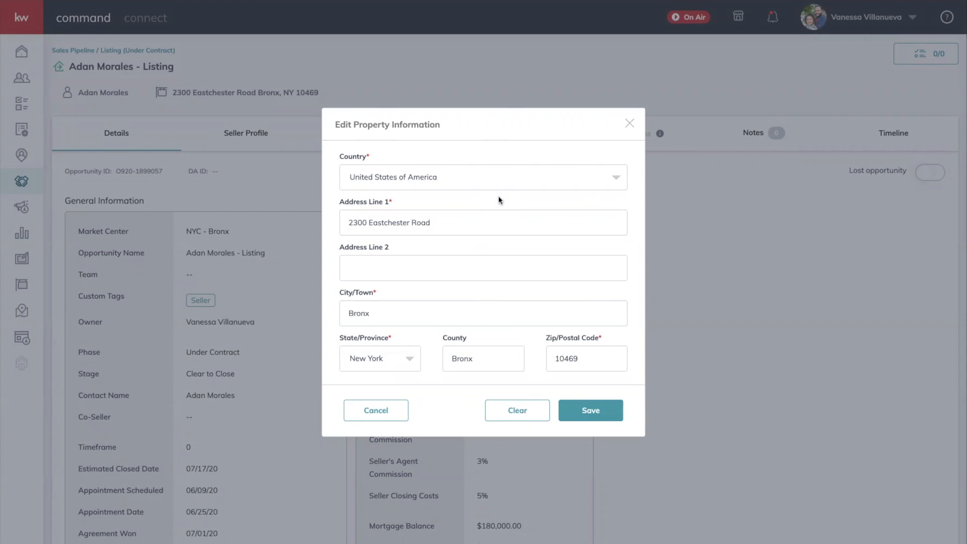
pyautogui.click(593, 414)
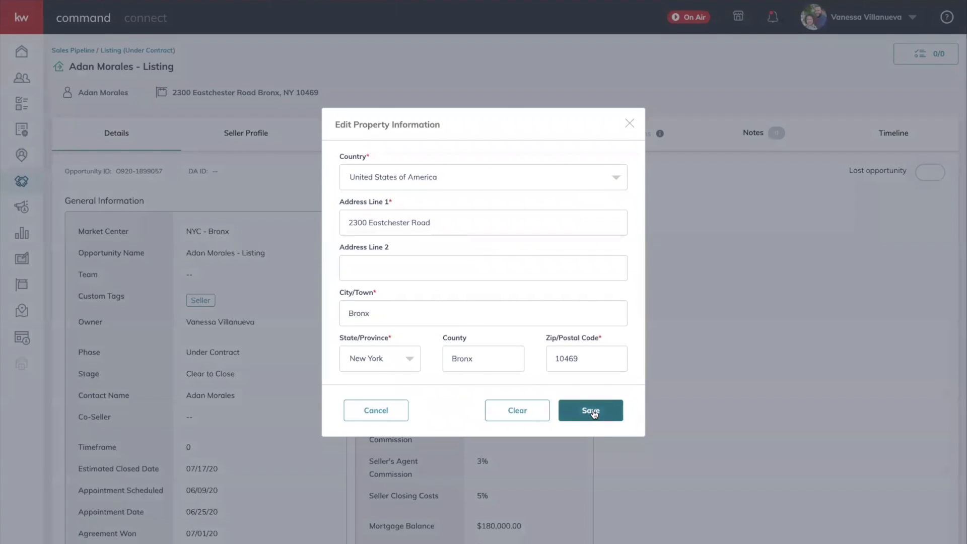
# - Examine the seller worksheet and description in the listing's details
pyautogui.scroll(-3, 620, 443)
pyautogui.scroll(-1, 614, 441)
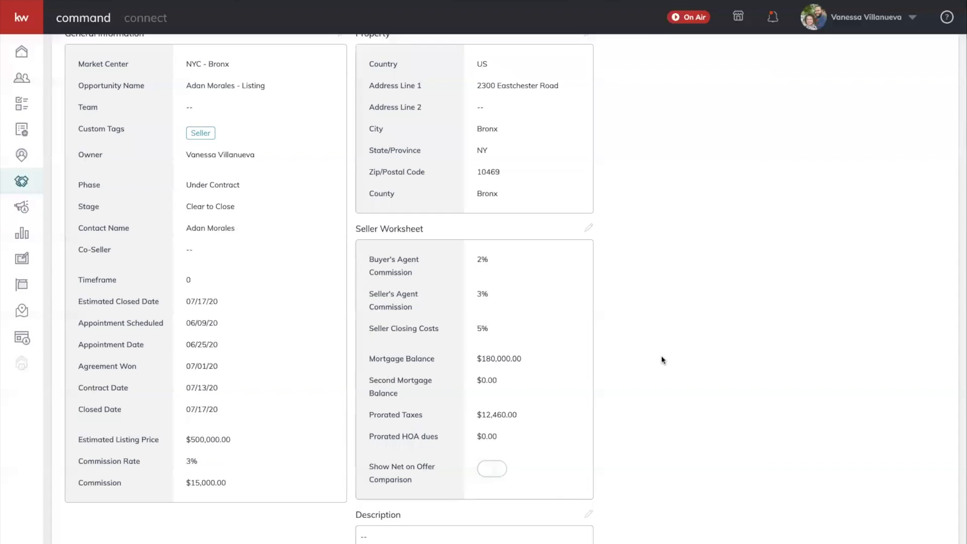
pyautogui.scroll(-1, 660, 357)
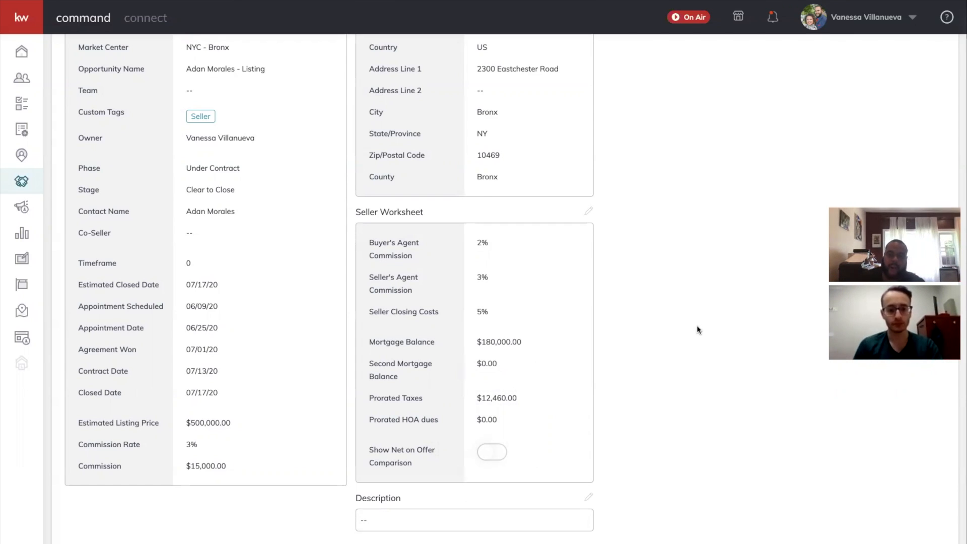
pyautogui.scroll(4, 699, 330)
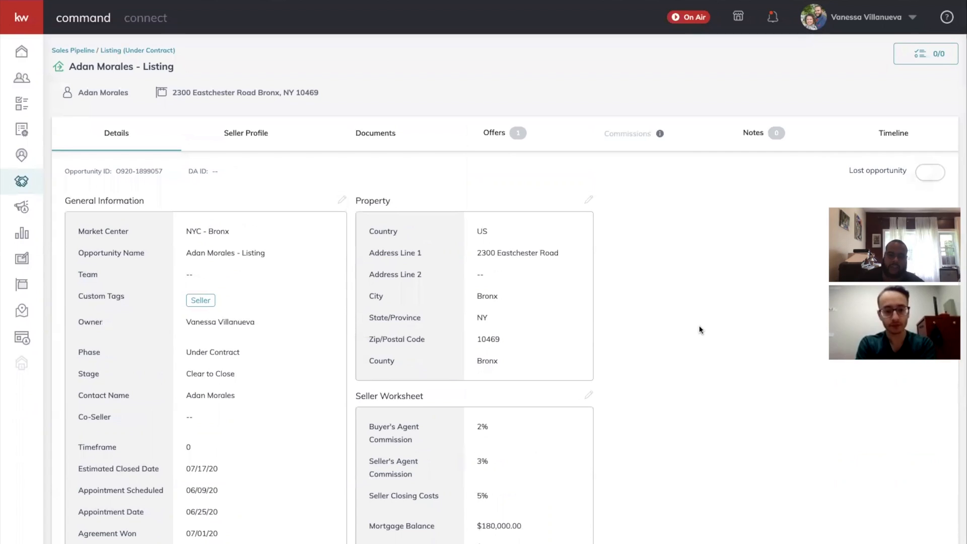
pyautogui.scroll(-4, 700, 331)
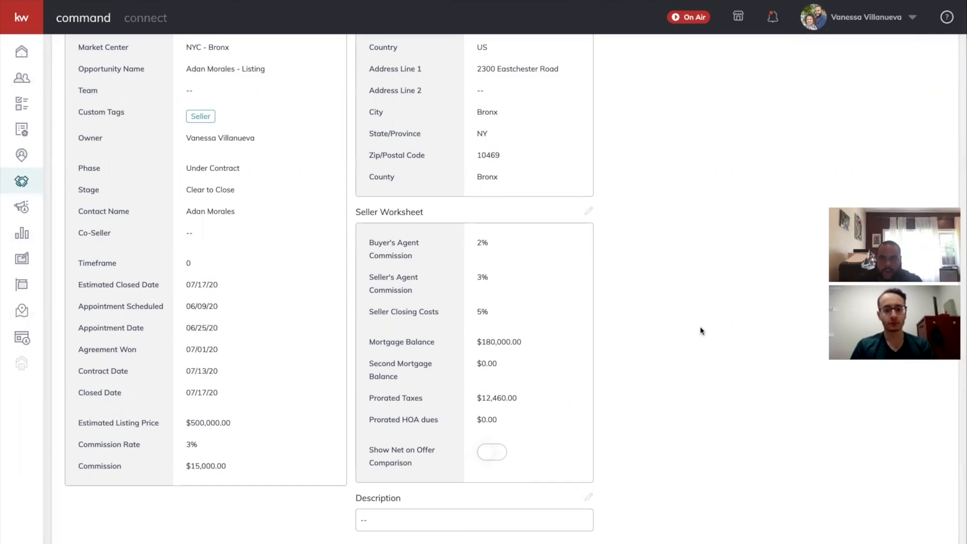
pyautogui.scroll(4, 700, 327)
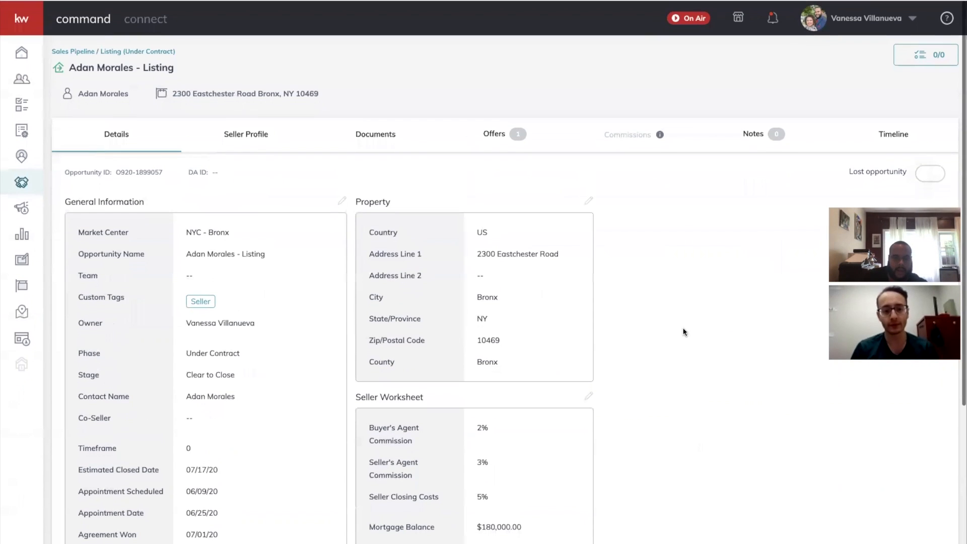
# - View the Closed, Under Contract and Listed document checklists, and check the services available for starting a transaction
pyautogui.click(383, 133)
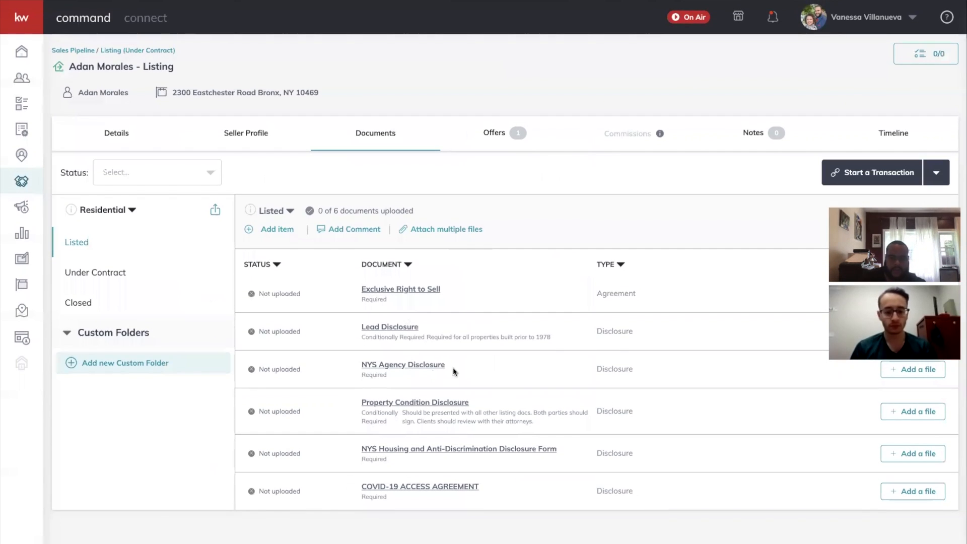
pyautogui.click(89, 303)
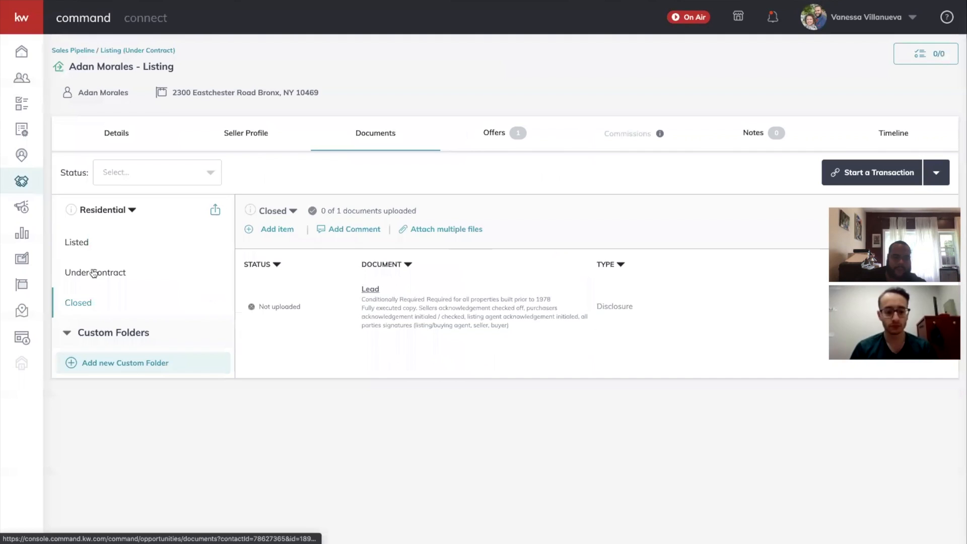
pyautogui.click(93, 273)
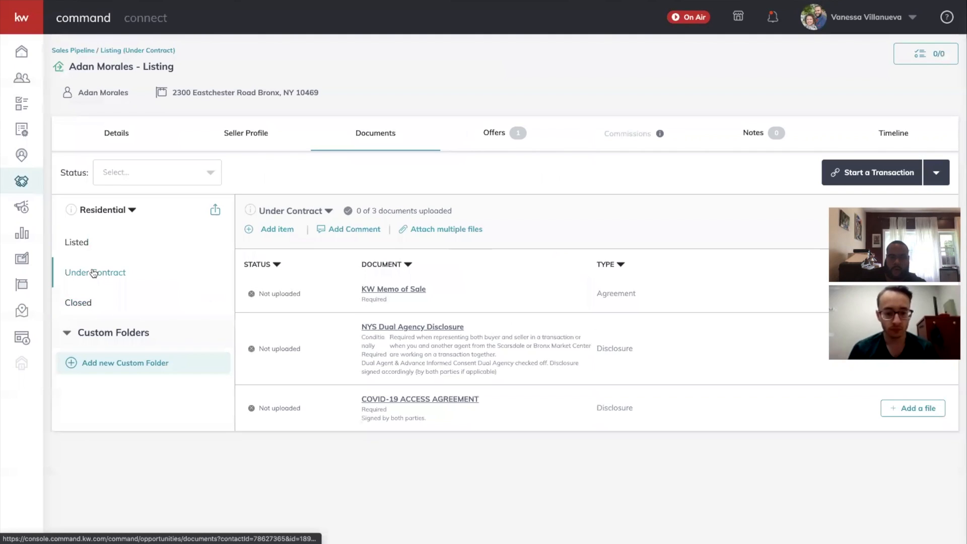
pyautogui.click(79, 246)
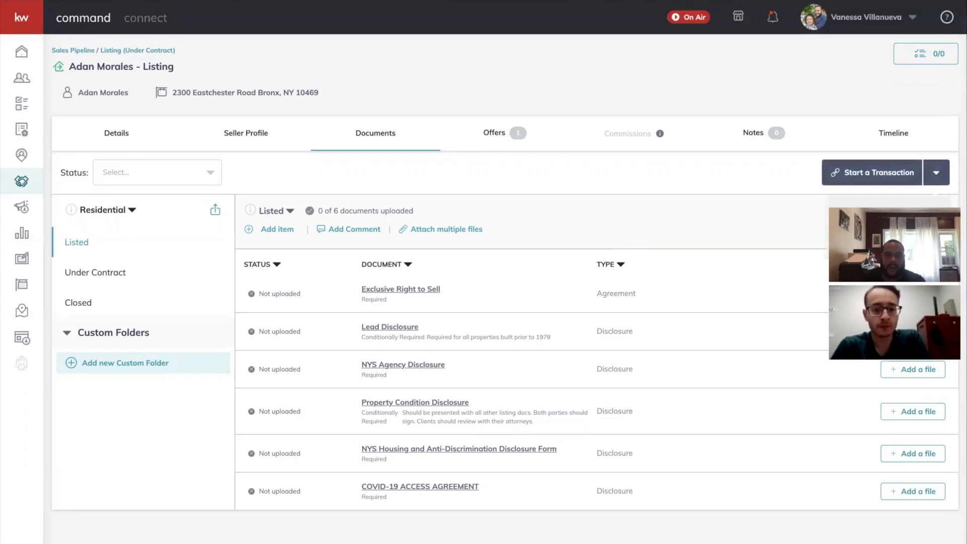
pyautogui.click(936, 172)
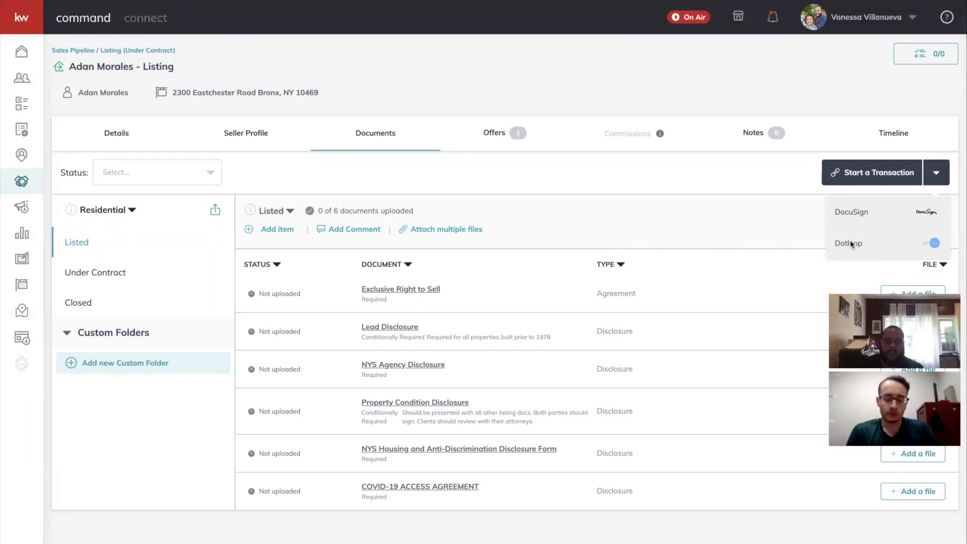
pyautogui.click(737, 223)
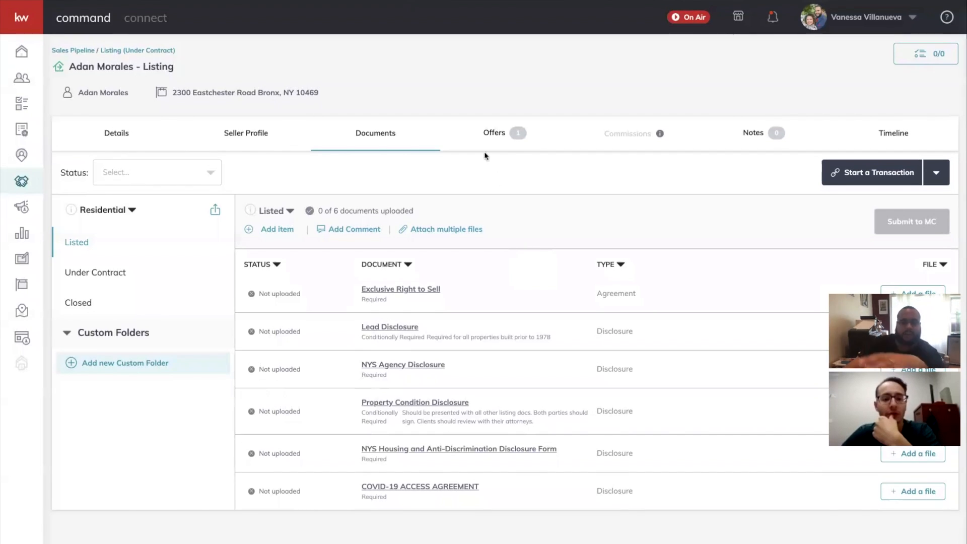
# - Accept the offer under review on the listing and open the listing's commissions
pyautogui.click(487, 135)
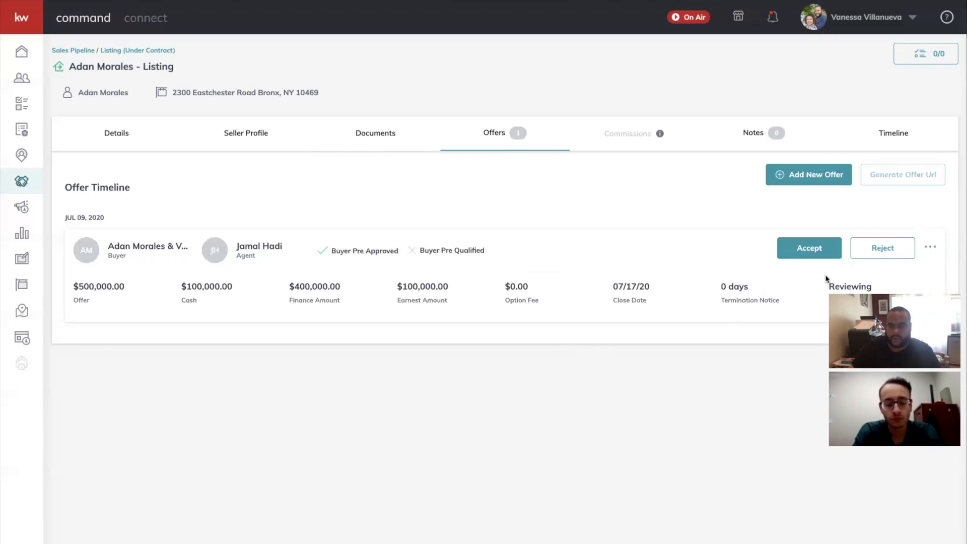
pyautogui.click(811, 251)
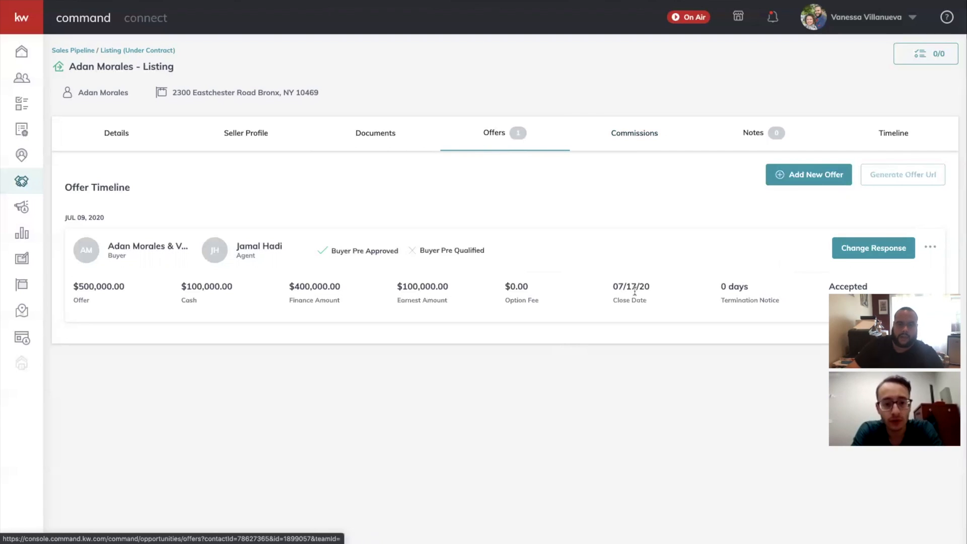
pyautogui.click(636, 138)
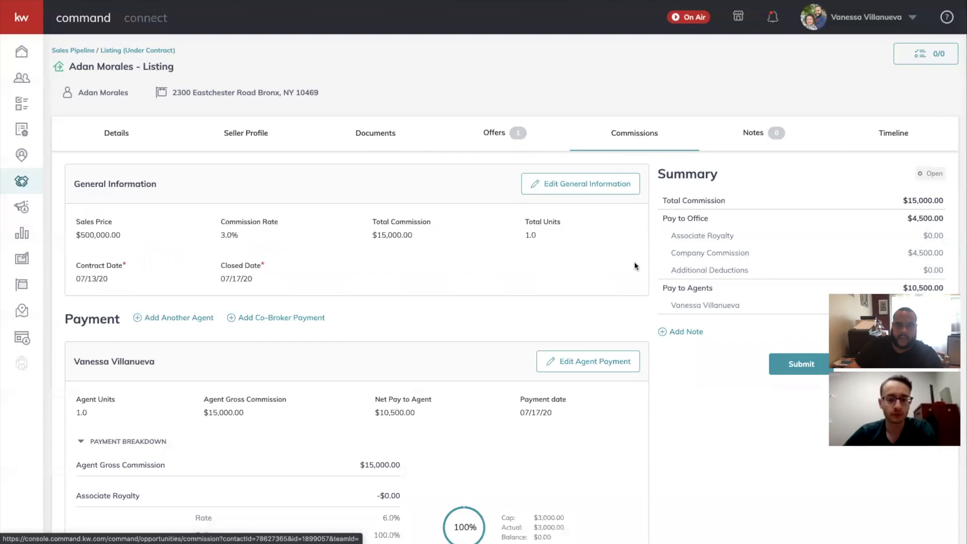
# - Review the commission's general information, agent payment breakdown and summary of office and agent payments
pyautogui.scroll(-1, 634, 262)
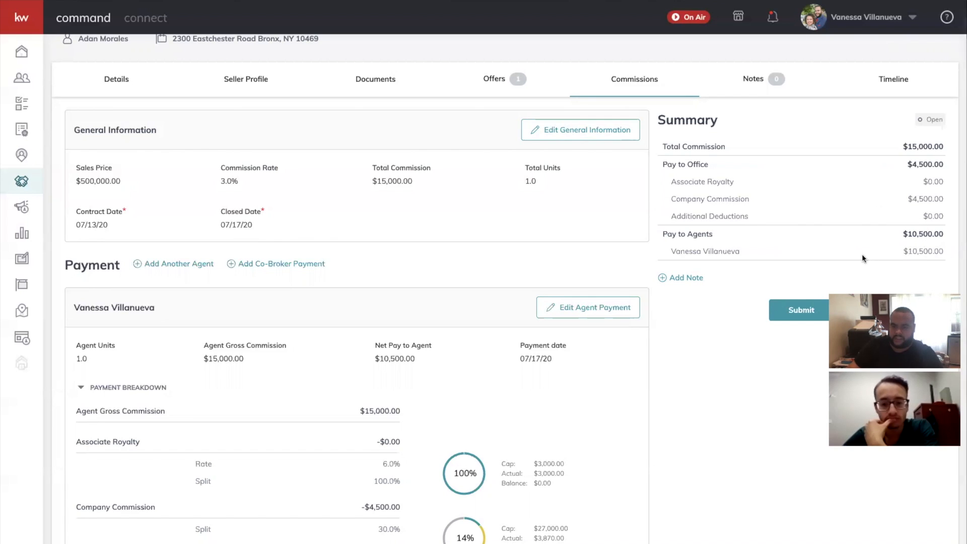
pyautogui.scroll(-2, 863, 254)
pyautogui.scroll(-1, 863, 258)
pyautogui.scroll(1, 863, 259)
pyautogui.scroll(-3, 863, 258)
pyautogui.scroll(5, 863, 253)
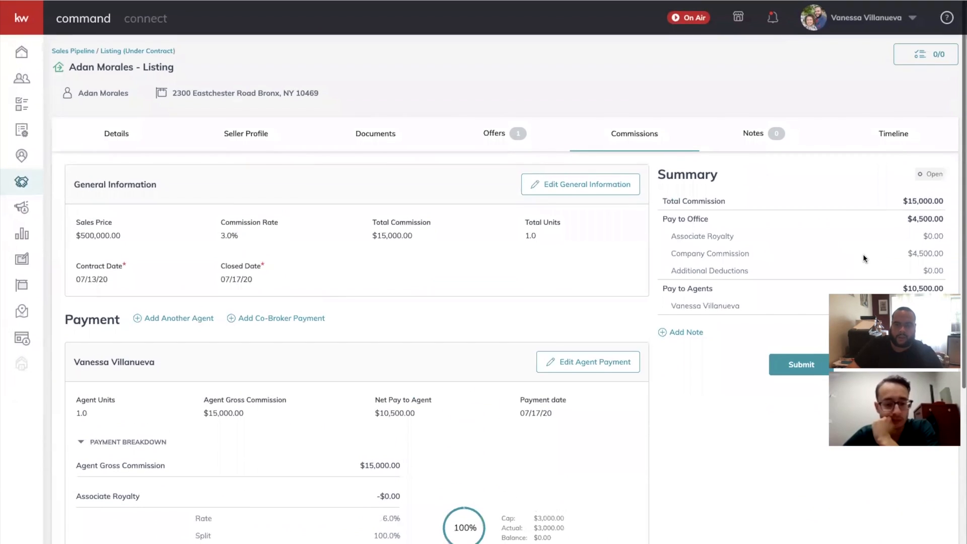
# - Submit the commission for review with a $10 donation to KW Cares
pyautogui.click(793, 366)
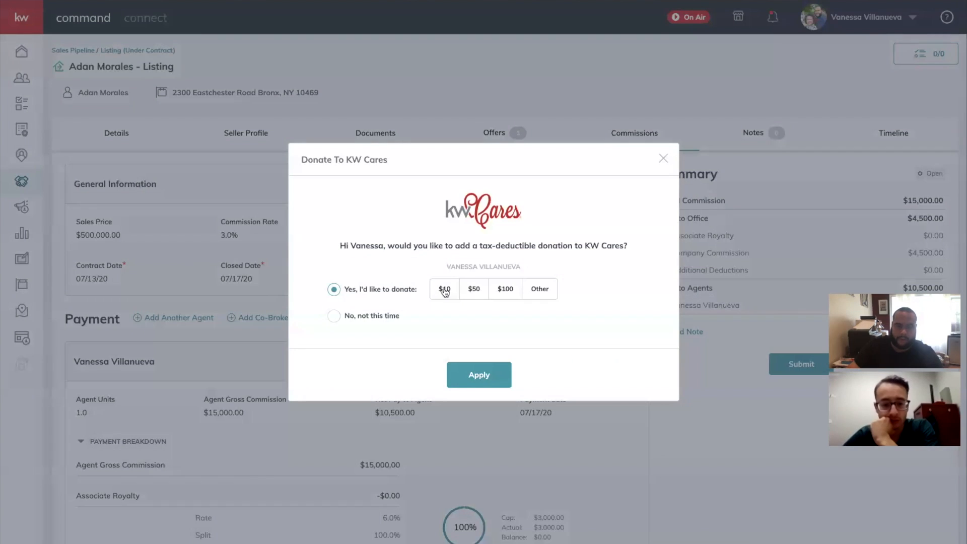
pyautogui.click(445, 290)
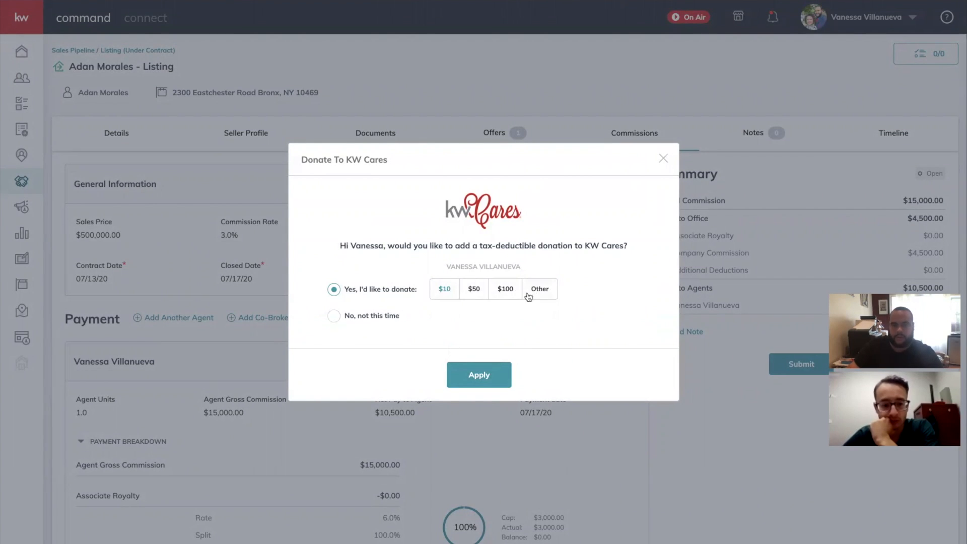
pyautogui.click(466, 370)
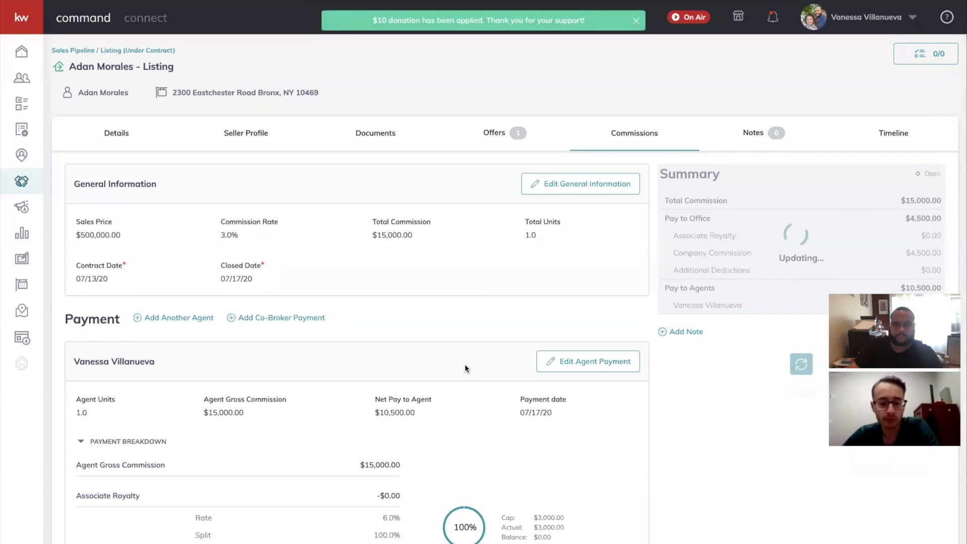
# - Check the submitted commission's payment breakdown, including the additional deductions and the agent's net pay
pyautogui.scroll(-4, 739, 292)
pyautogui.scroll(2, 828, 238)
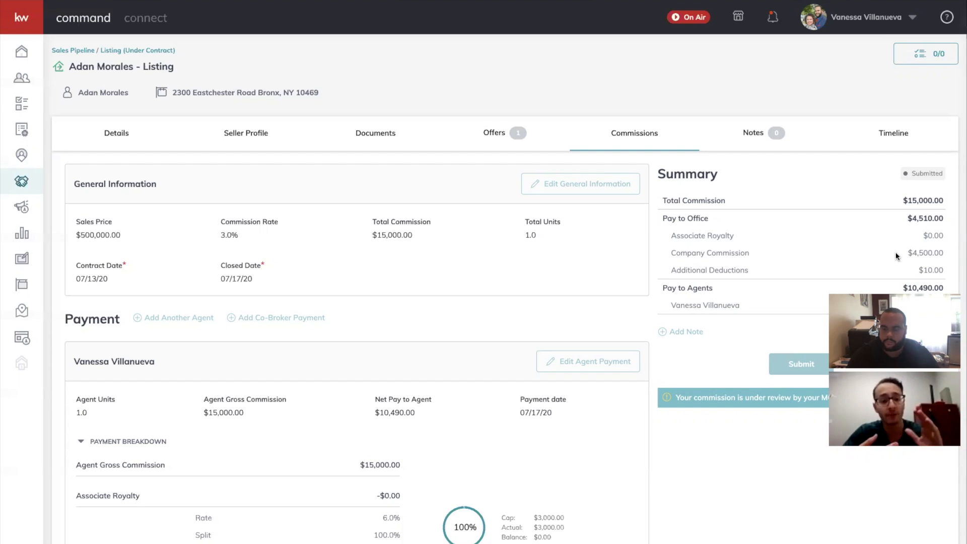
pyautogui.scroll(-1, 793, 280)
pyautogui.scroll(-3, 793, 283)
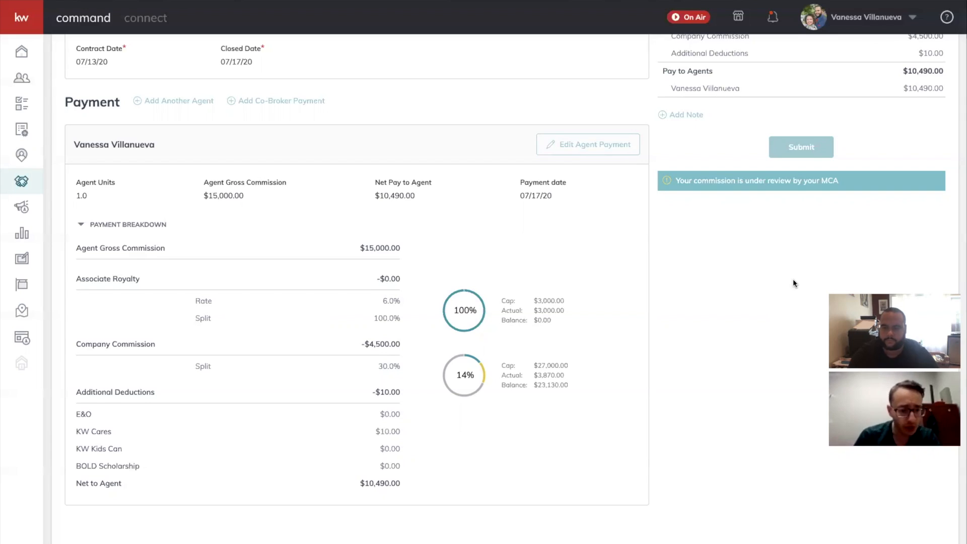
pyautogui.scroll(5, 793, 279)
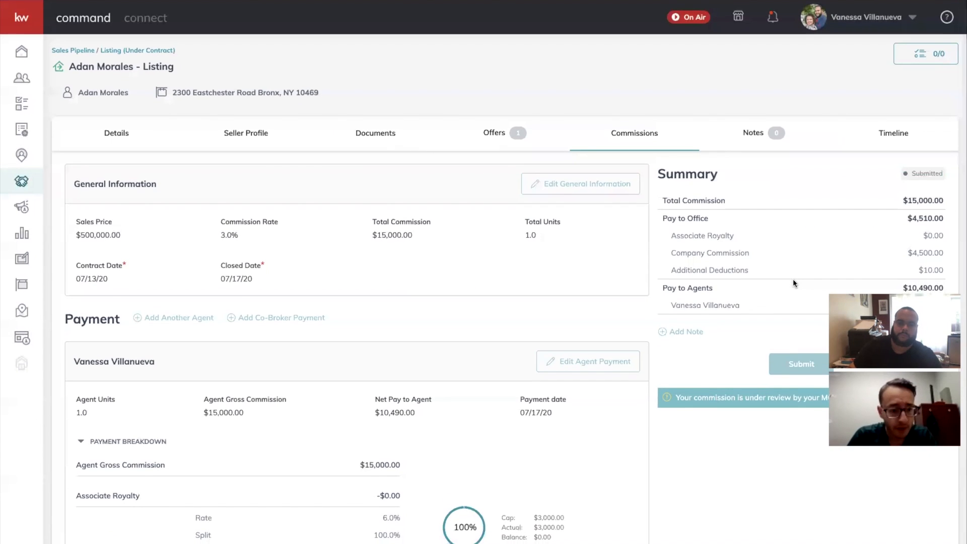